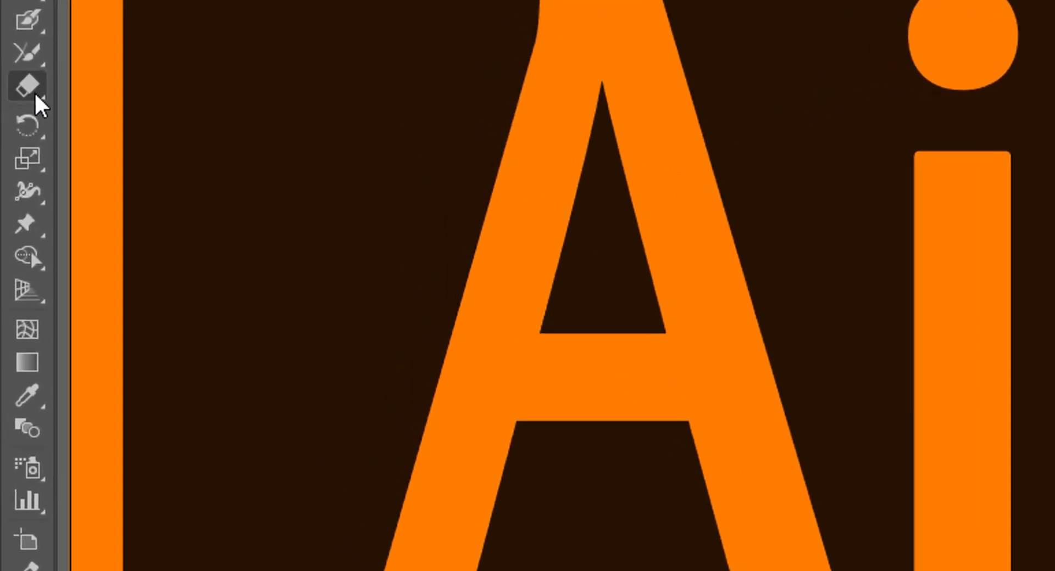
Reveal the Eraser, Scissors and Knife tools in the toolbar's Eraser flyout
click(35, 95)
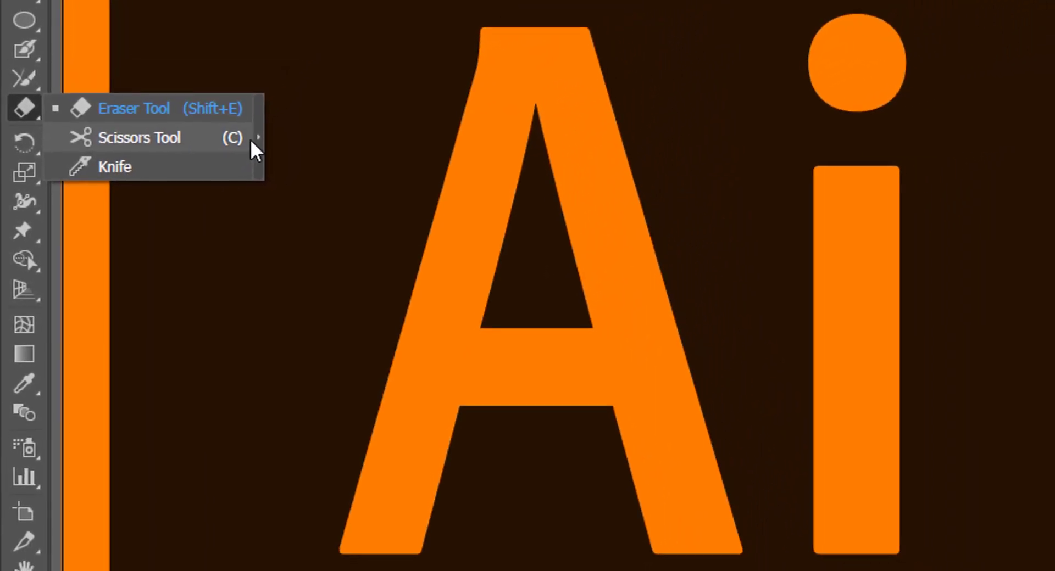
Tear off the Eraser, Scissors and Knife group into a floating panel beside the artboard
click(255, 139)
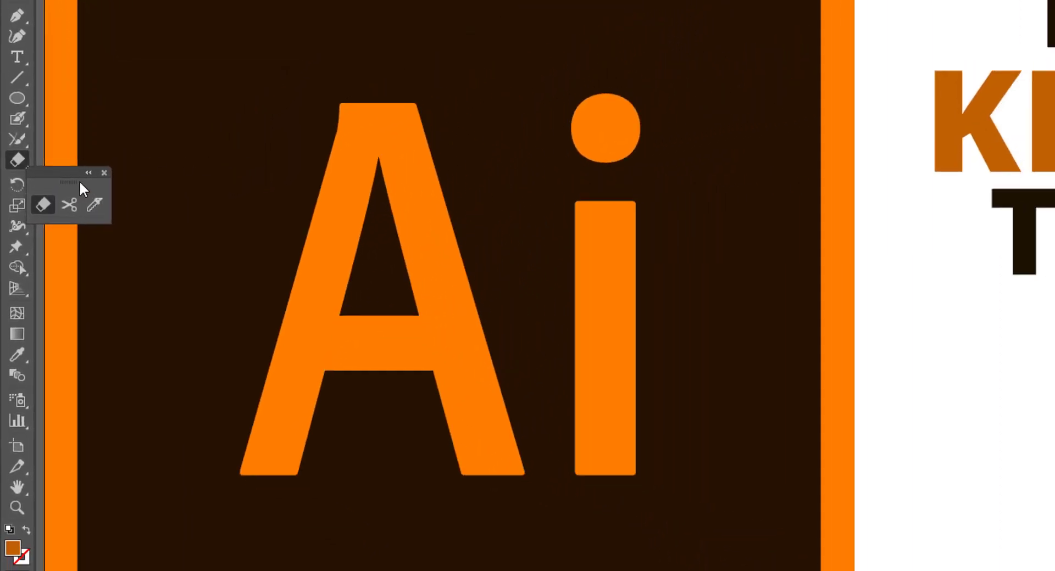
mouse_move(80, 186)
mouse_down()
mouse_move(764, 314)
mouse_move(873, 307)
mouse_up()
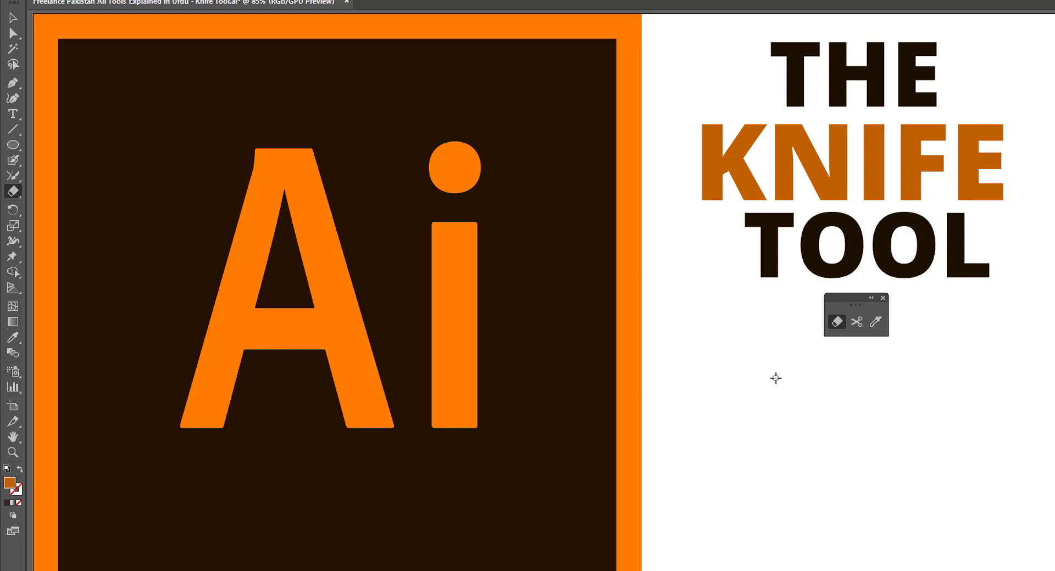
Draw an orange rectangle below the KNIFE TOOL title
click(12, 145)
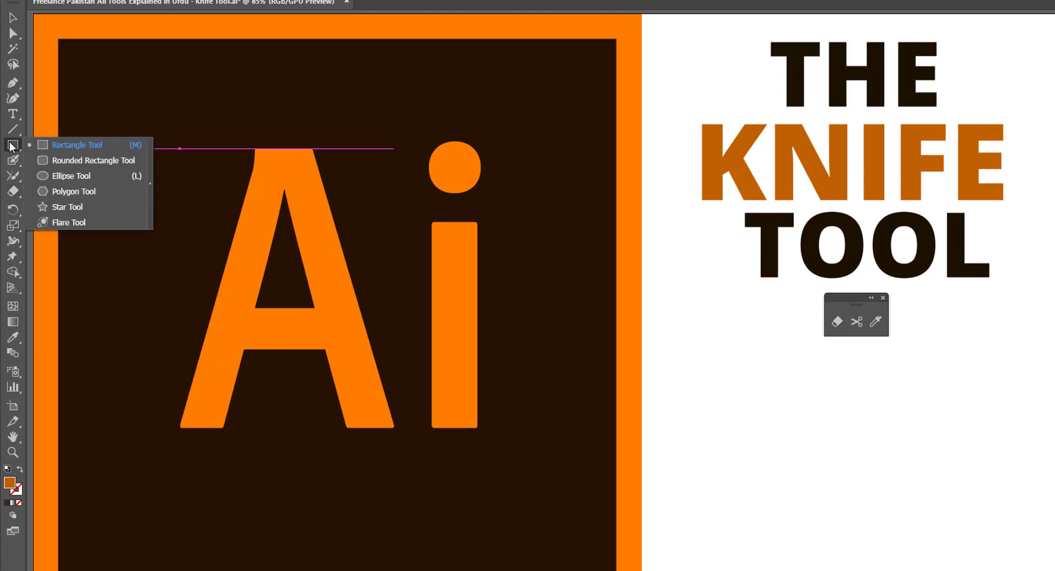
click(77, 145)
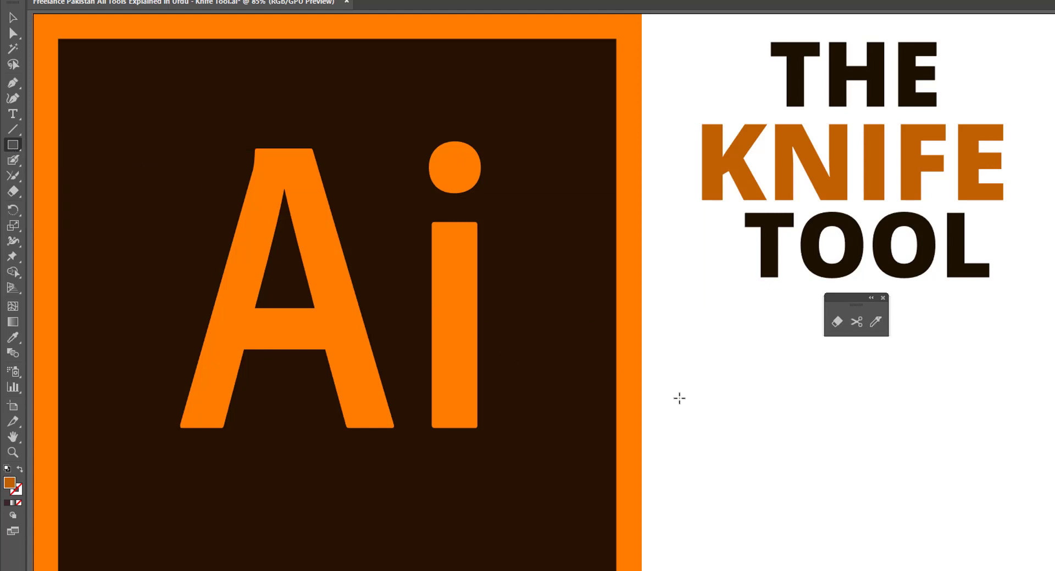
mouse_move(679, 386)
mouse_down()
mouse_move(993, 482)
mouse_move(1042, 554)
mouse_up()
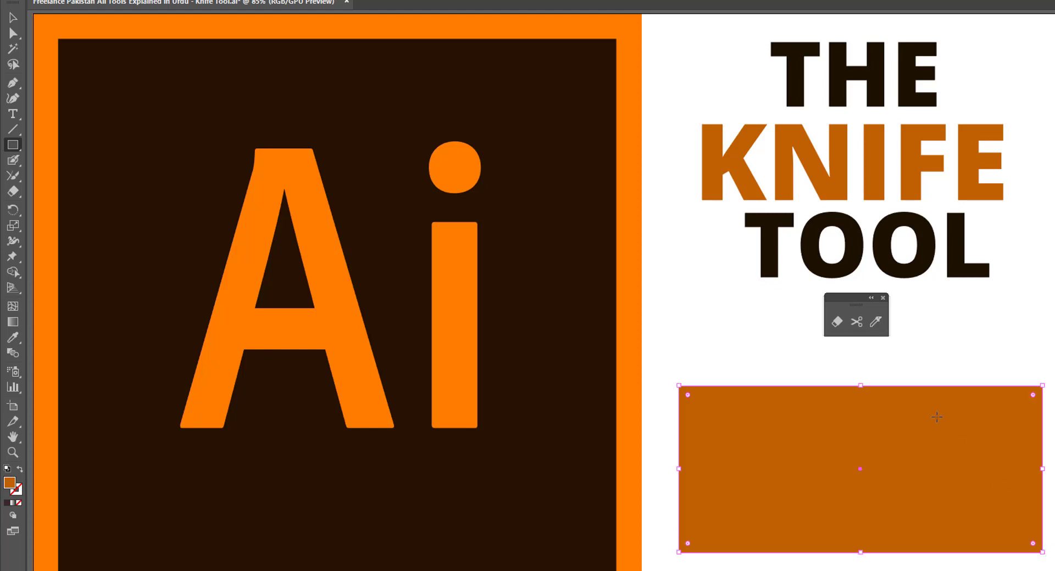
Erase three slanted strips and one horizontal strip through the rectangle
click(838, 322)
drag(751, 366, 776, 565)
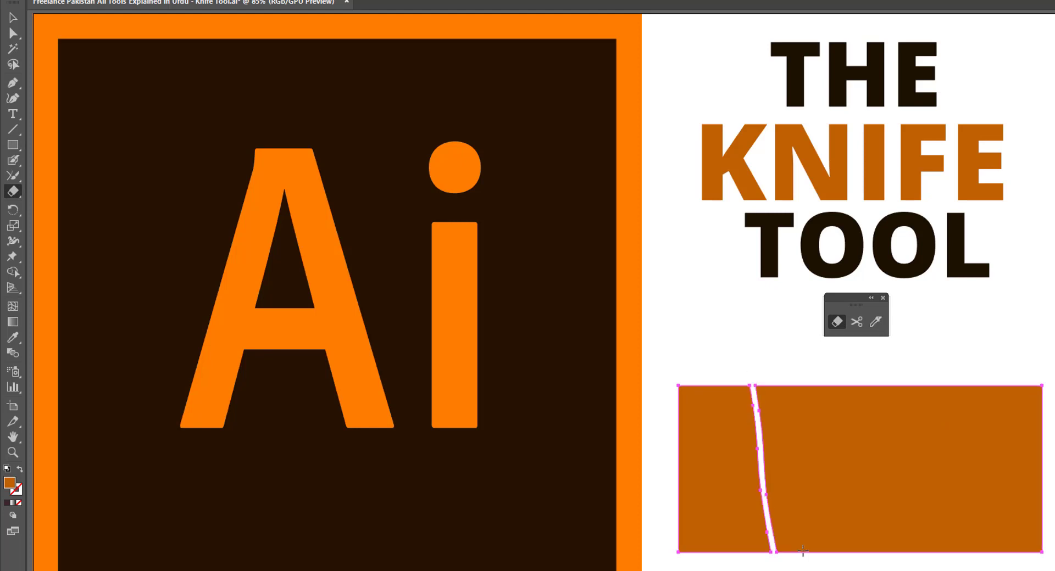
drag(828, 368, 885, 566)
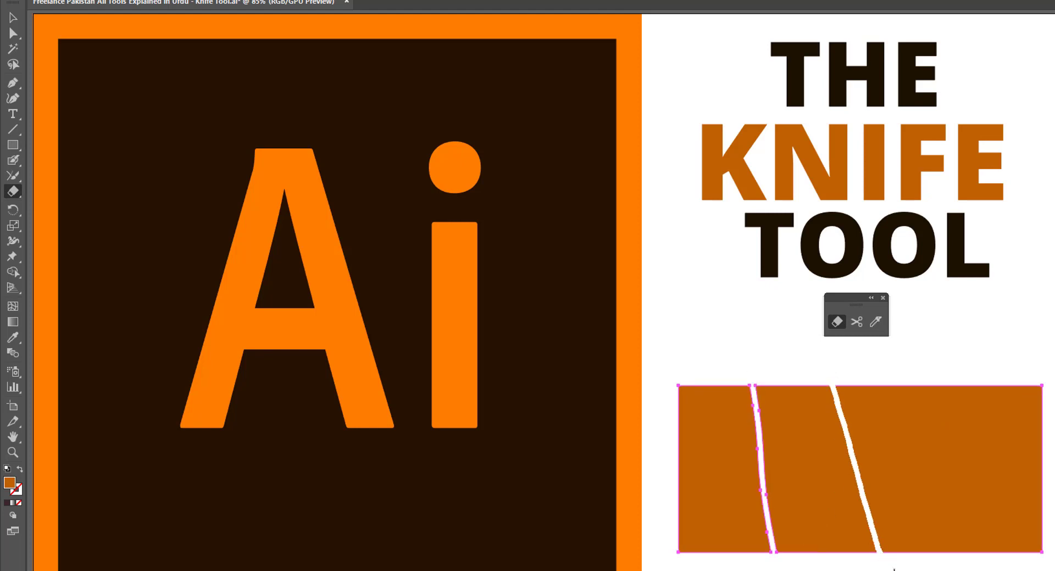
drag(912, 367, 970, 563)
drag(671, 465, 1047, 466)
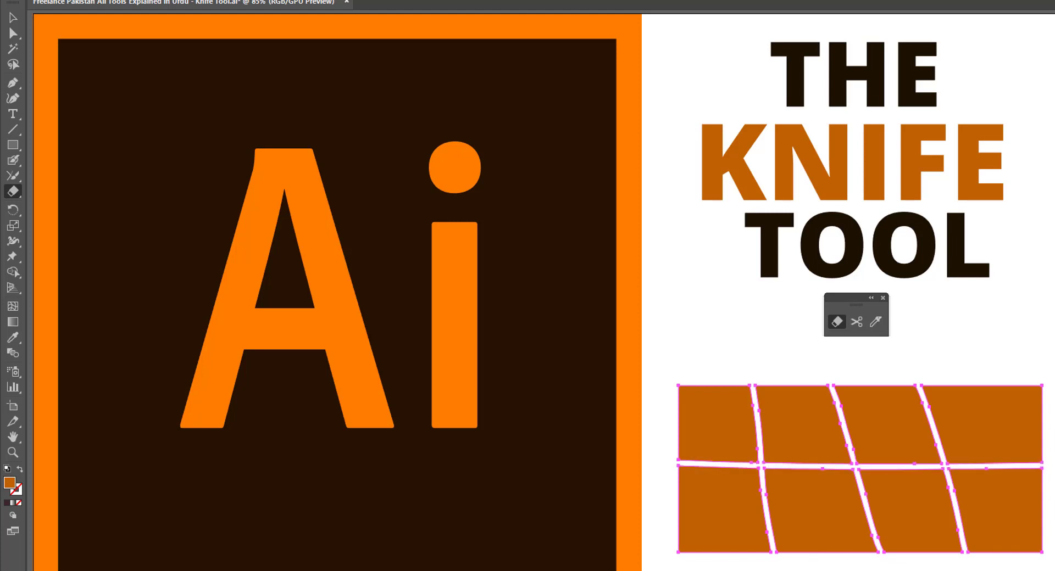
click(12, 17)
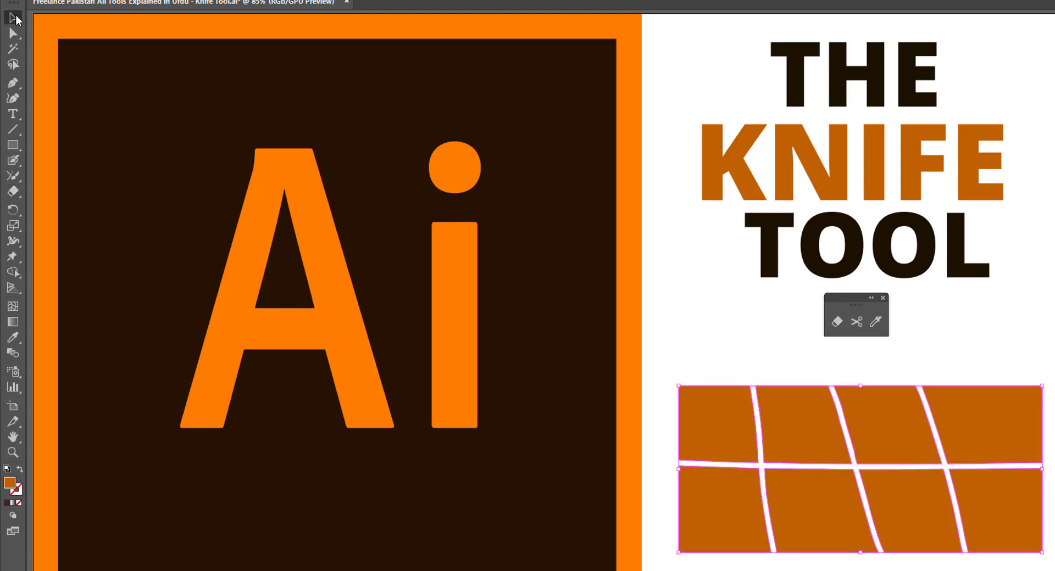
Drag the eight erased pieces apart to show they are separate shapes
click(732, 342)
drag(730, 426, 714, 369)
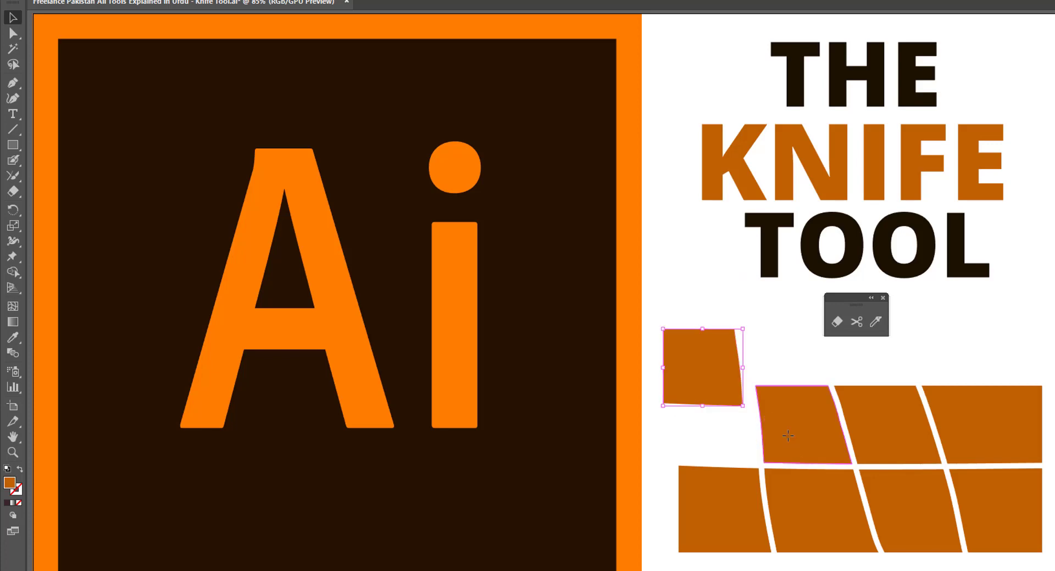
drag(803, 434, 803, 385)
drag(861, 442, 886, 386)
drag(978, 430, 1031, 382)
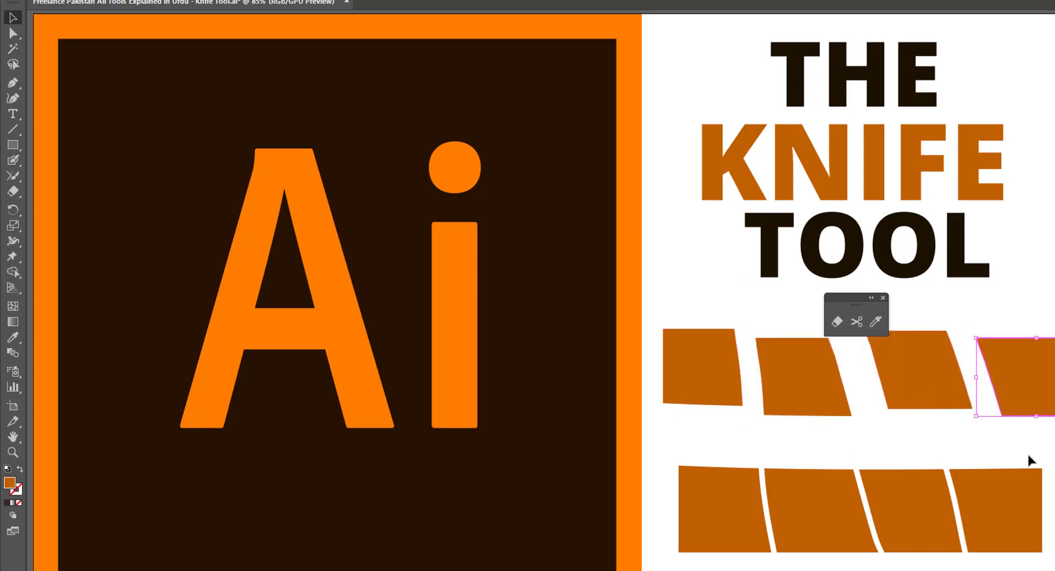
drag(1020, 510, 1042, 538)
drag(929, 495, 920, 552)
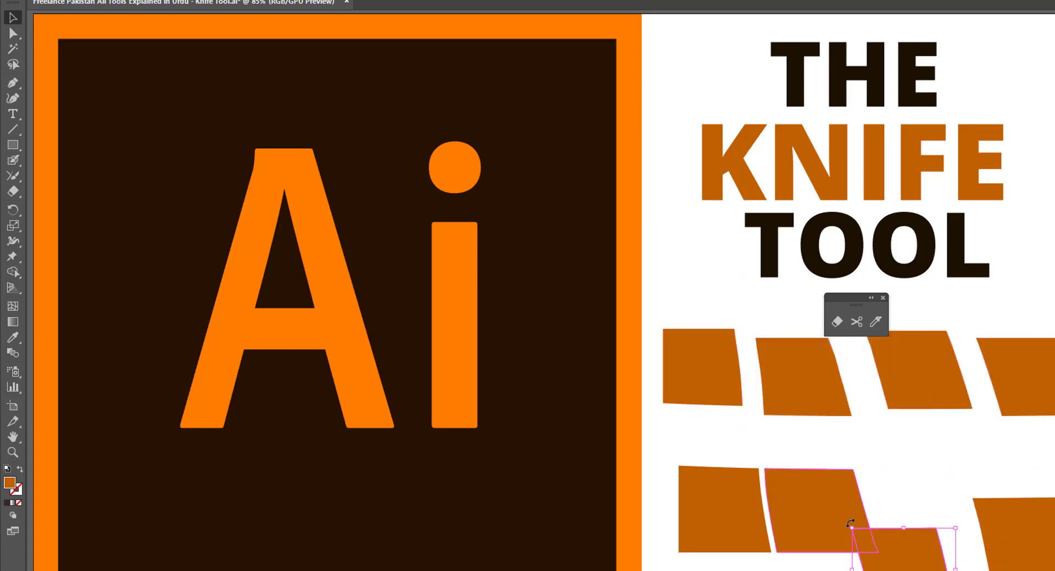
drag(804, 488, 785, 456)
drag(694, 496, 667, 491)
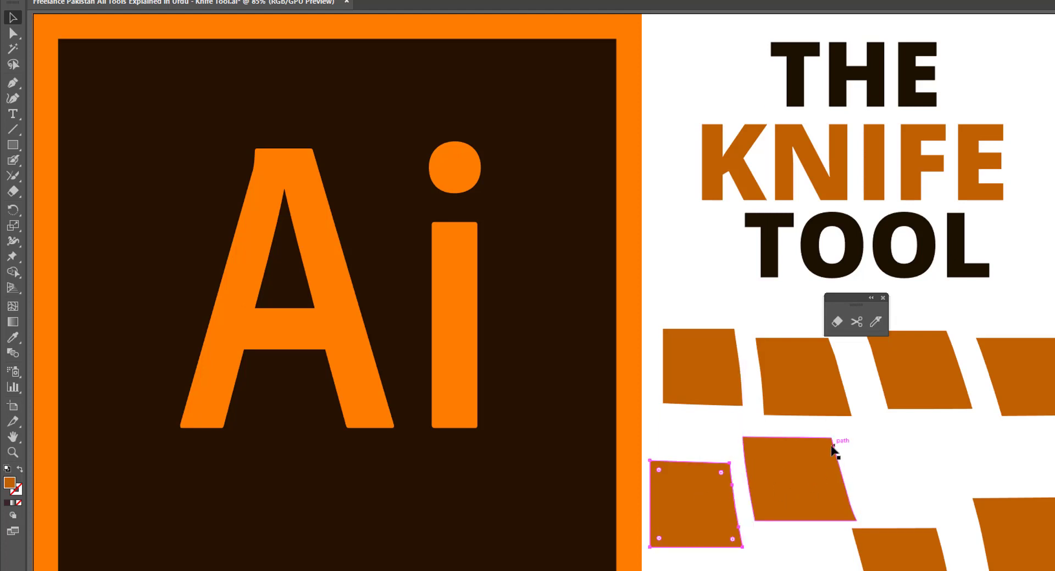
Inspect the pieces in Outline view, then return to the filled preview
key(ctrl+y)
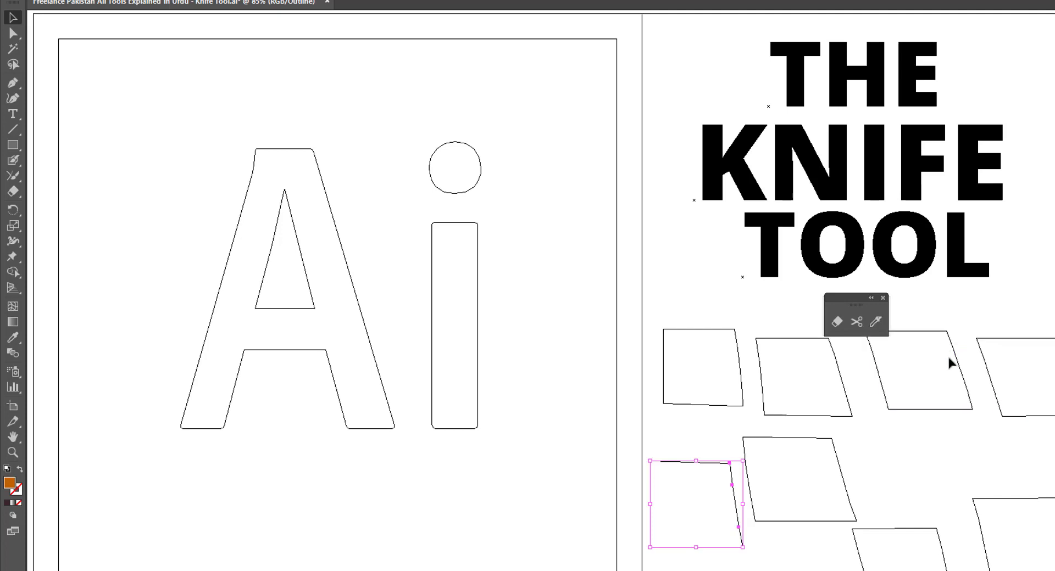
key(a)
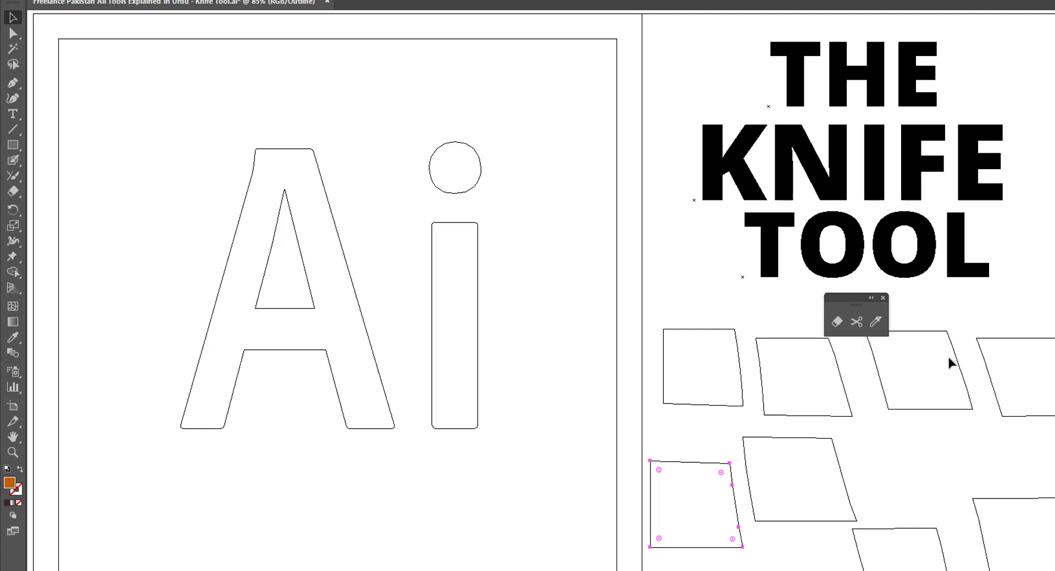
key(ctrl+y)
key(v)
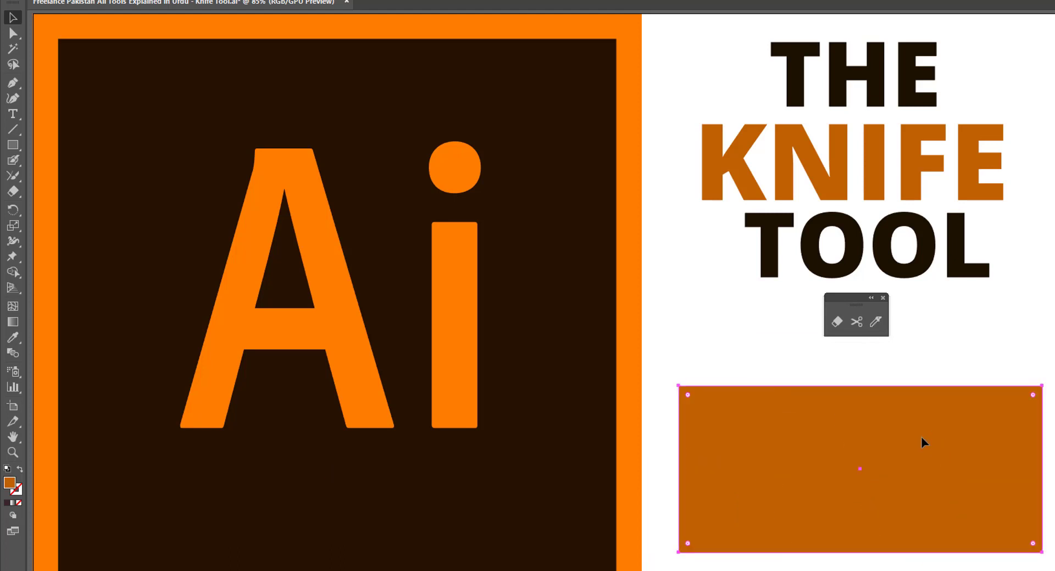
Cut the rectangle's top and bottom edges at one point each with the Scissors tool
click(856, 322)
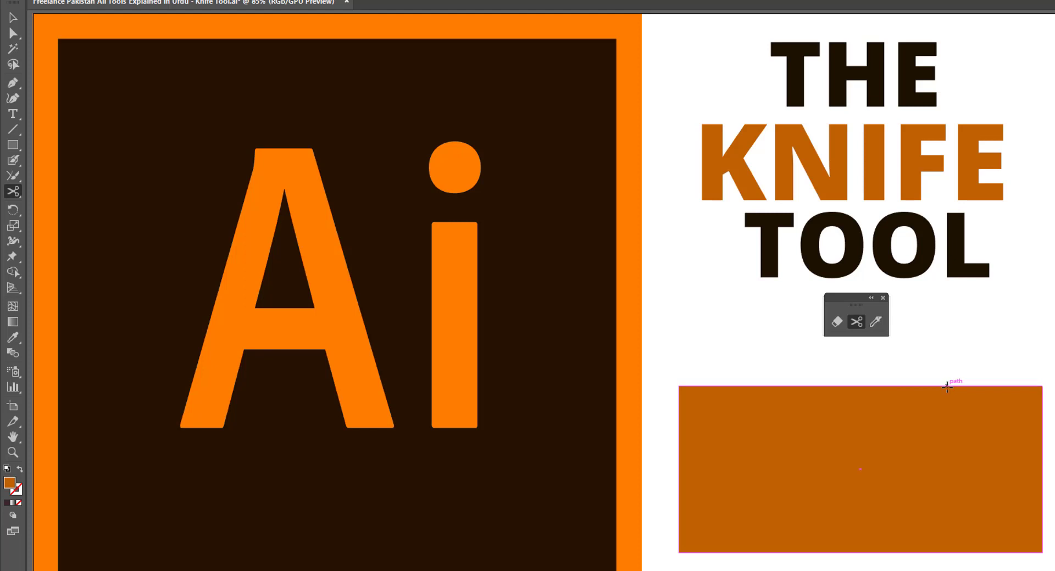
click(947, 387)
click(756, 552)
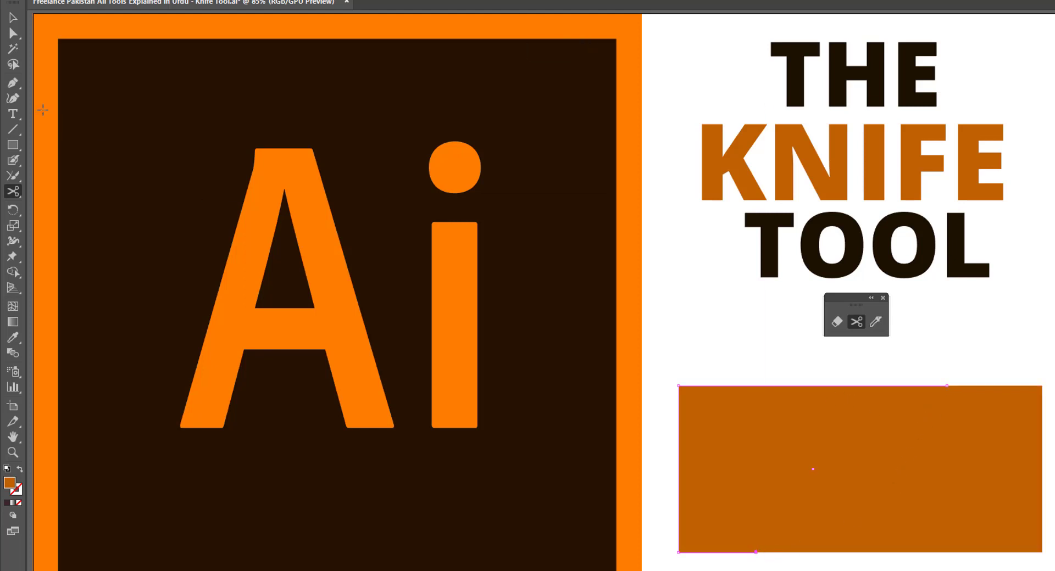
Move the two cut pieces apart, leaving a slanted gap between them
click(13, 18)
click(731, 333)
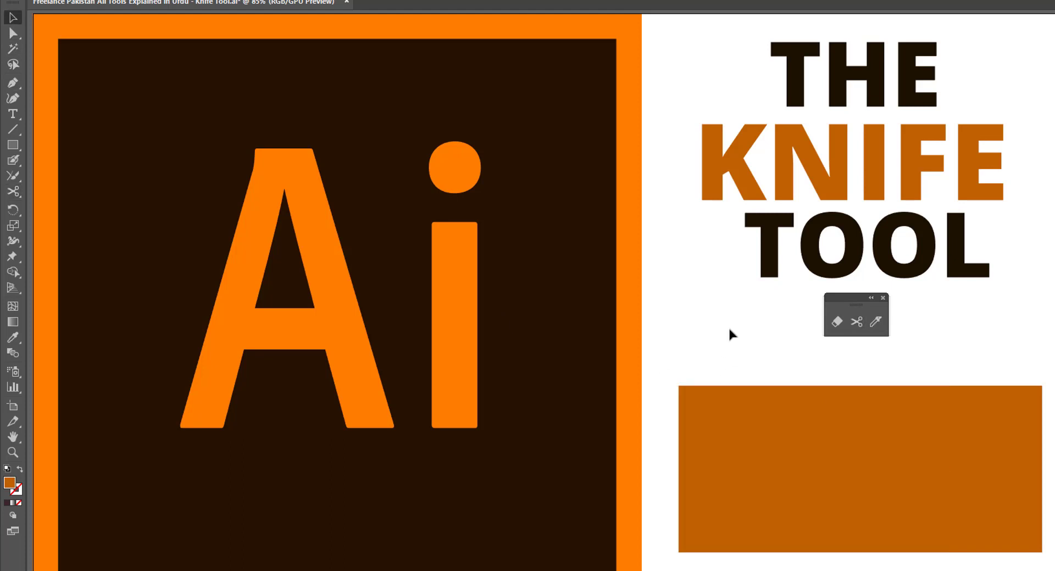
click(936, 484)
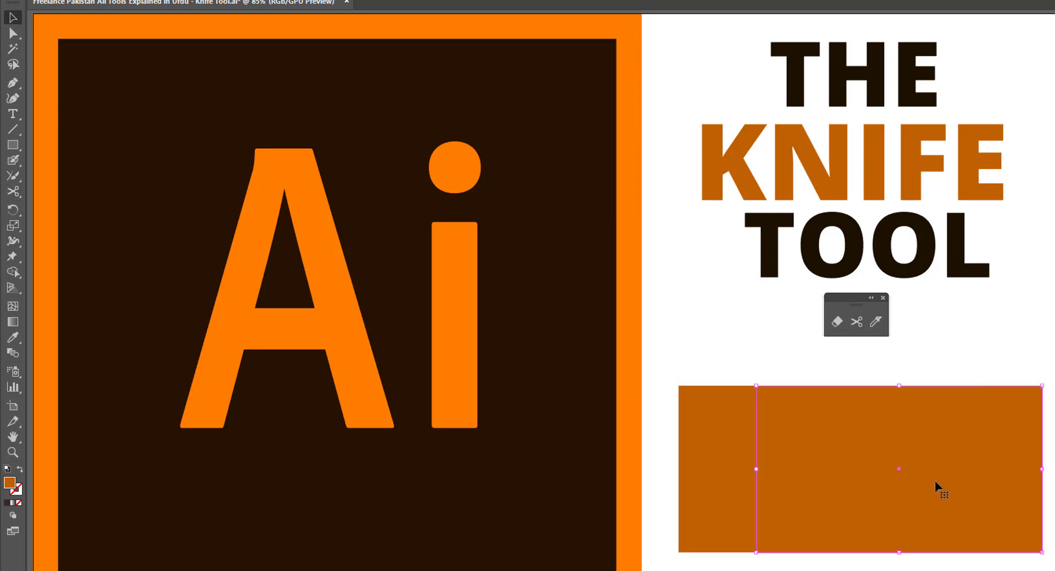
drag(935, 483, 985, 500)
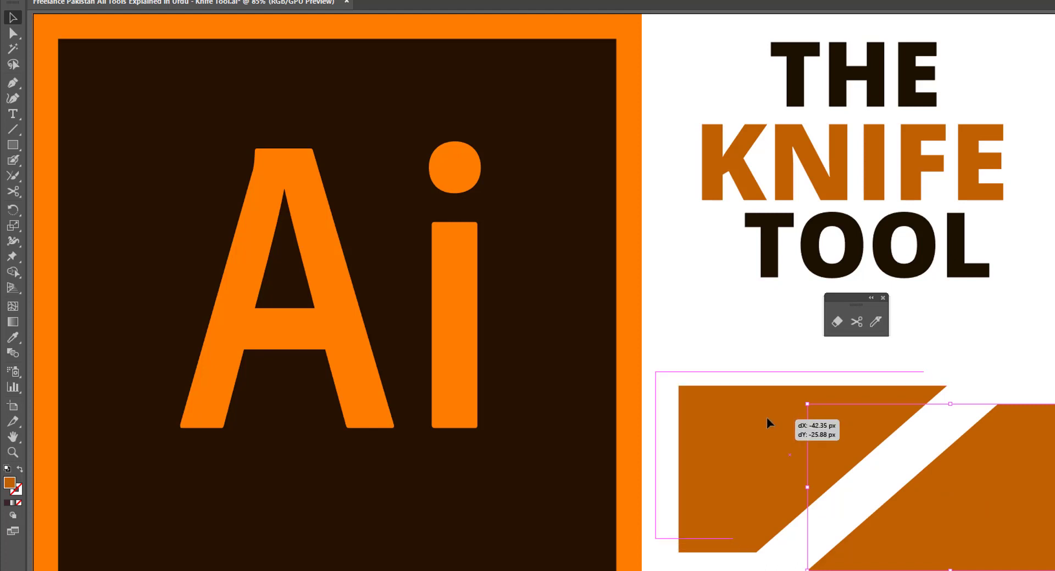
drag(801, 438, 767, 417)
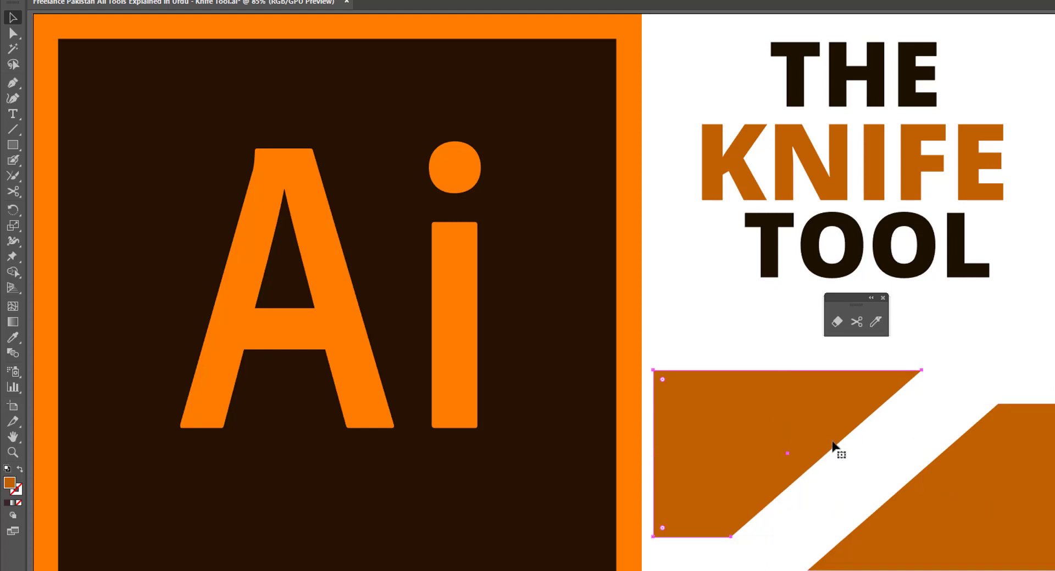
key(ctrl+z)
click(832, 441)
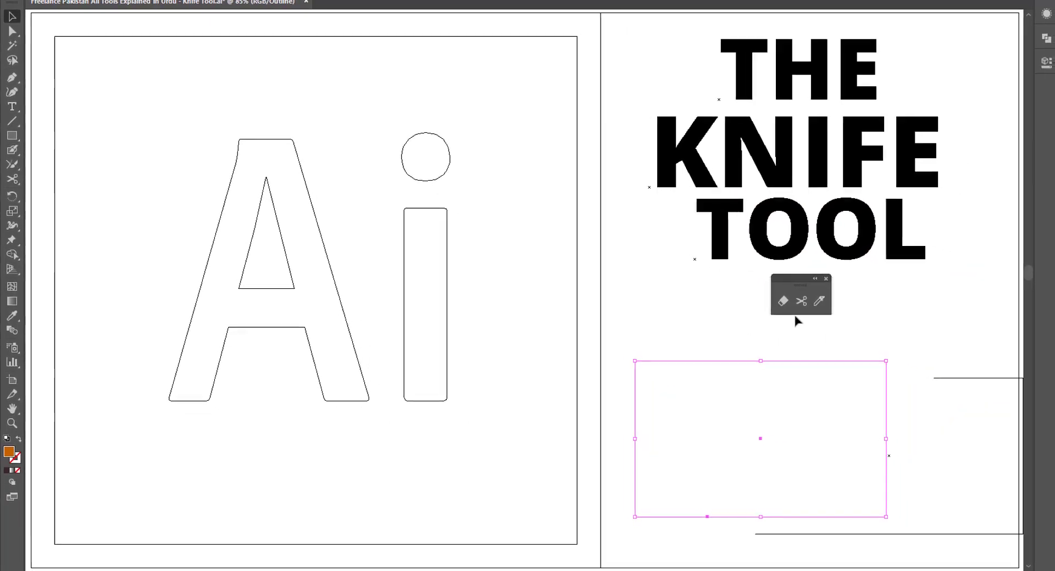
Leave Outline view and undo the scissor cuts to restore the whole orange rectangle
click(868, 301)
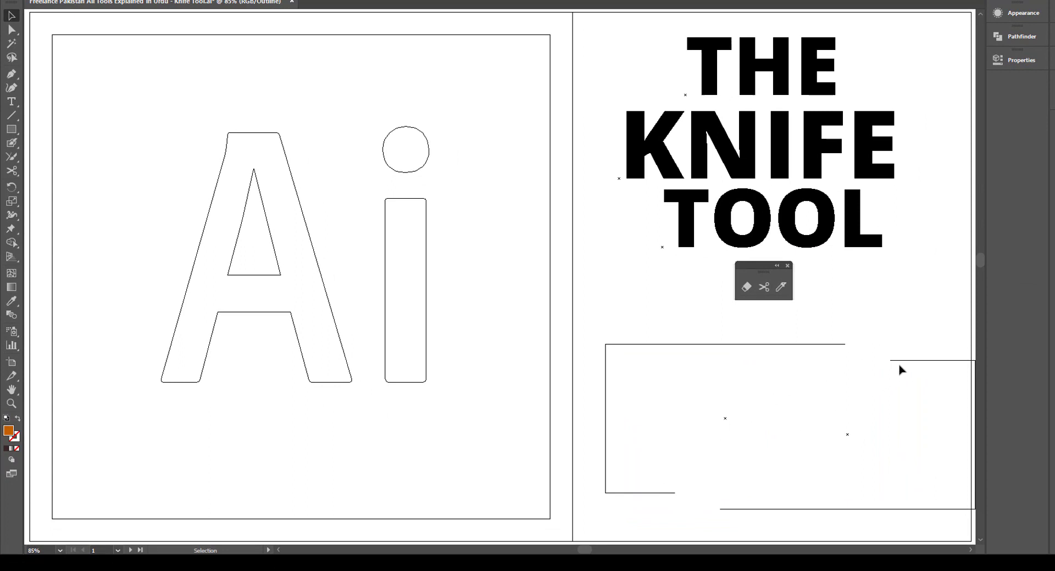
key(a)
key(ctrl+y)
key(v)
key(ctrl+z)
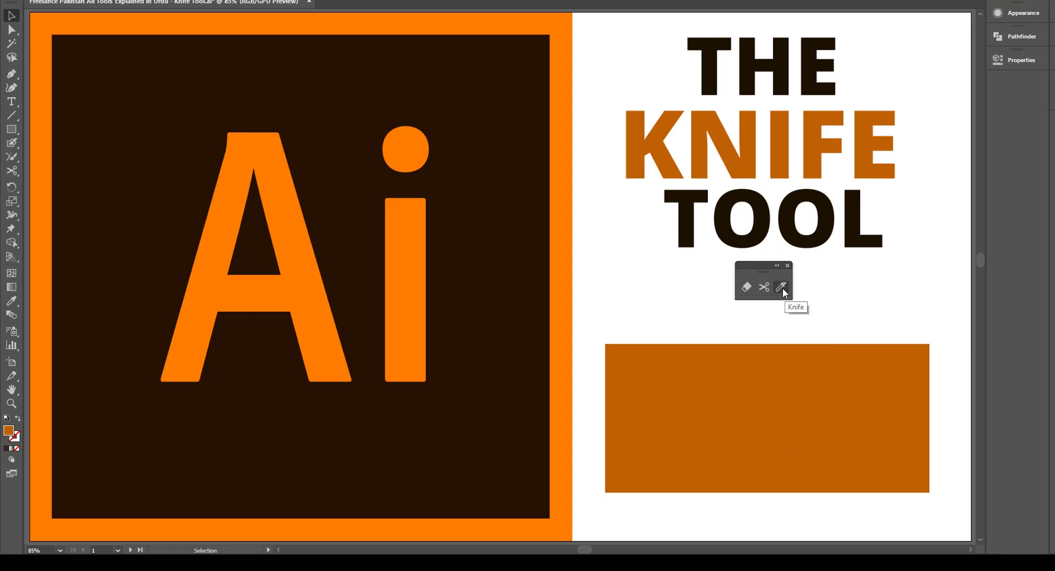
click(782, 288)
drag(637, 332, 714, 422)
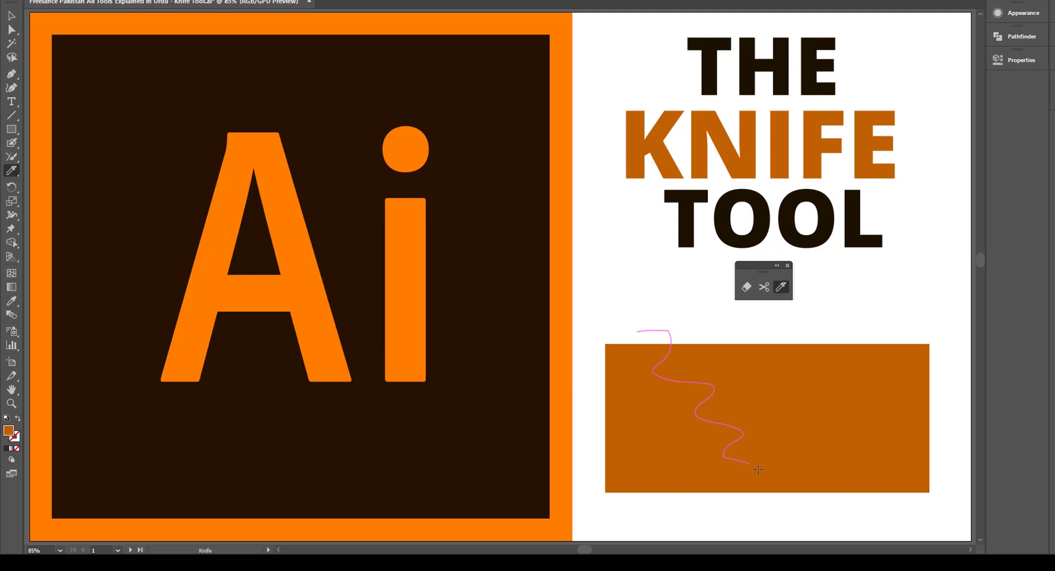
drag(713, 423, 756, 534)
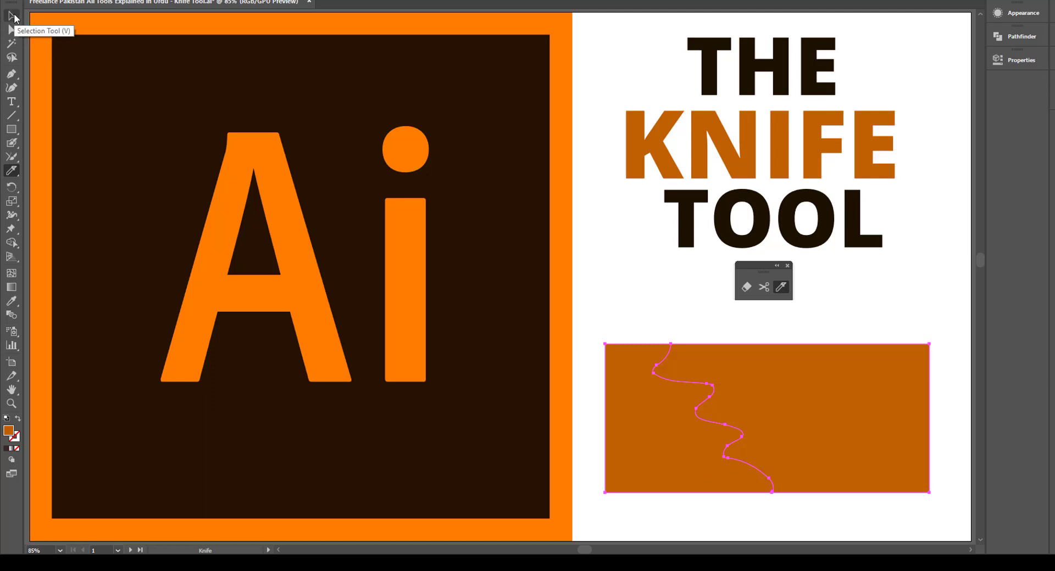
click(13, 16)
click(732, 396)
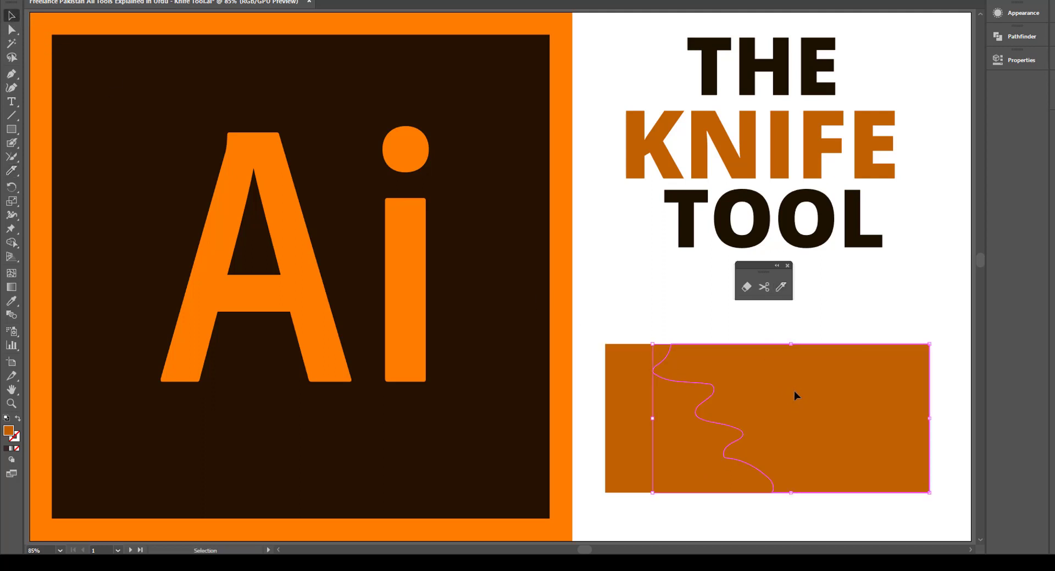
drag(792, 391, 824, 390)
drag(671, 443, 664, 443)
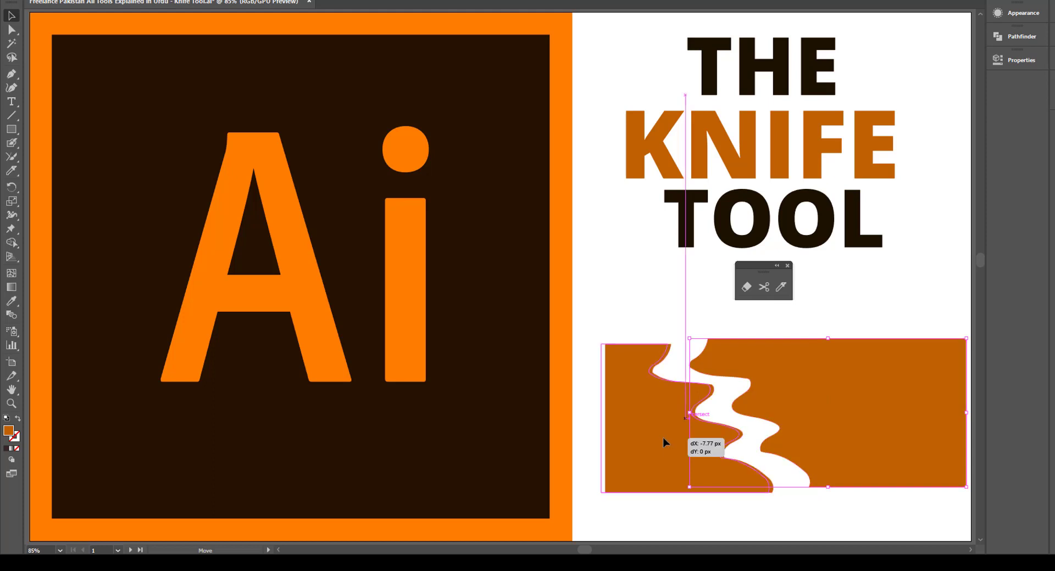
drag(845, 416, 823, 409)
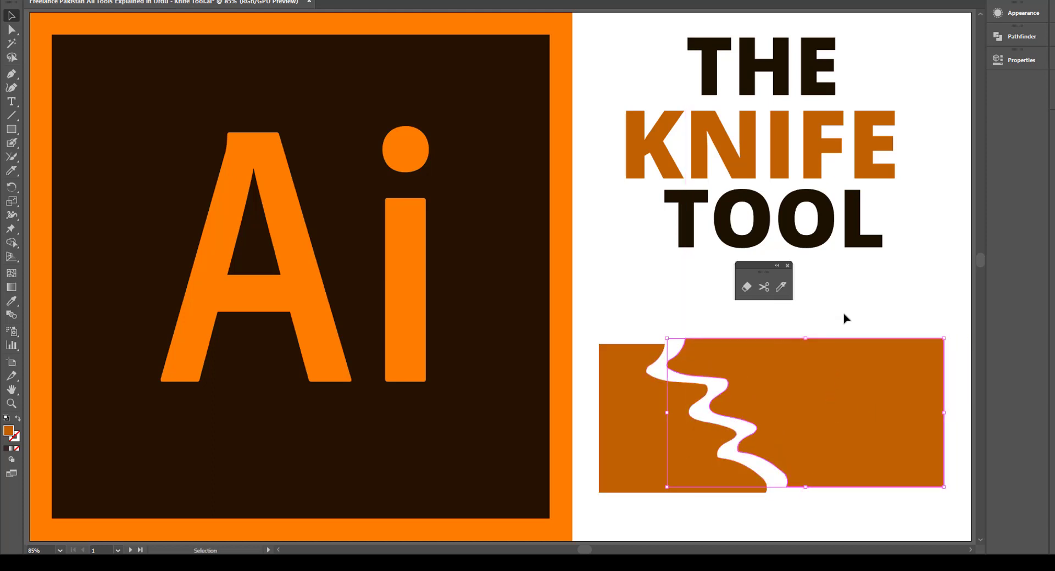
click(847, 310)
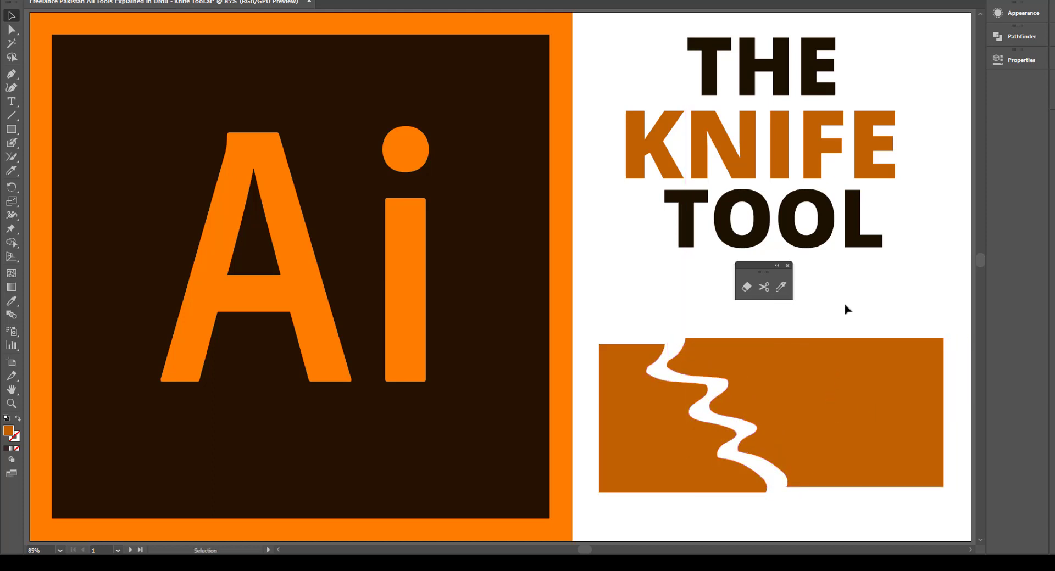
key(a)
key(ctrl+z)
key(ctrl+z)
key(ctrl+z)
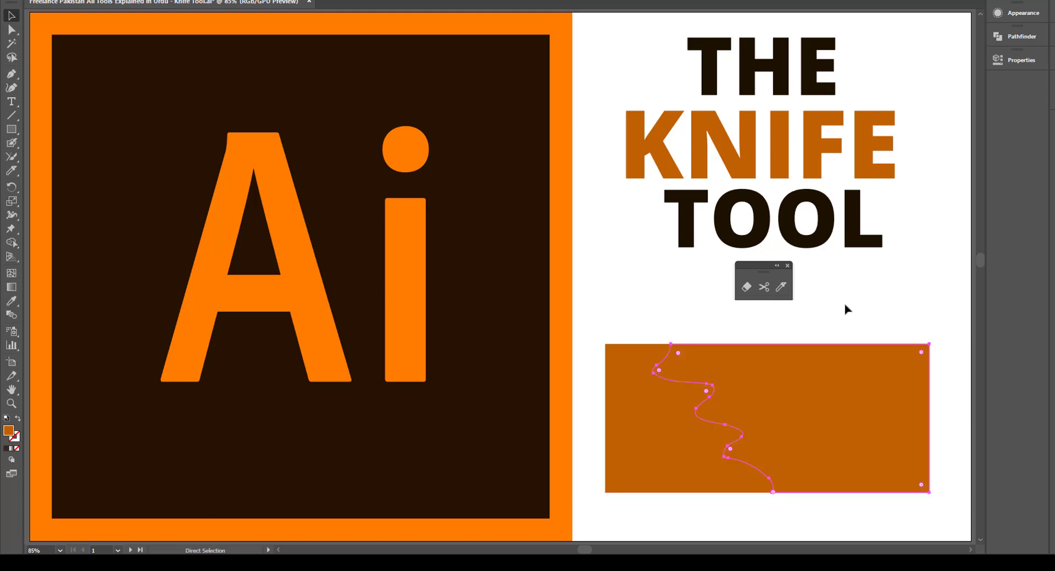
Deselect the rectangle and pick the Knife tool from the floating panel
click(847, 311)
key(v)
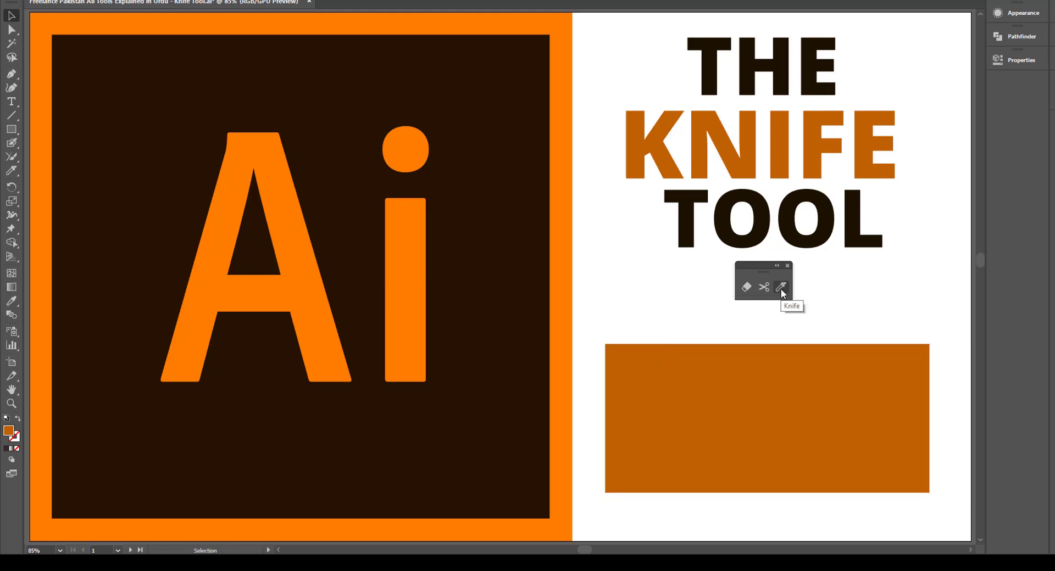
click(781, 290)
Slice the rectangle with a straight vertical knife cut and nudge the left piece leftward
drag(710, 326, 710, 528)
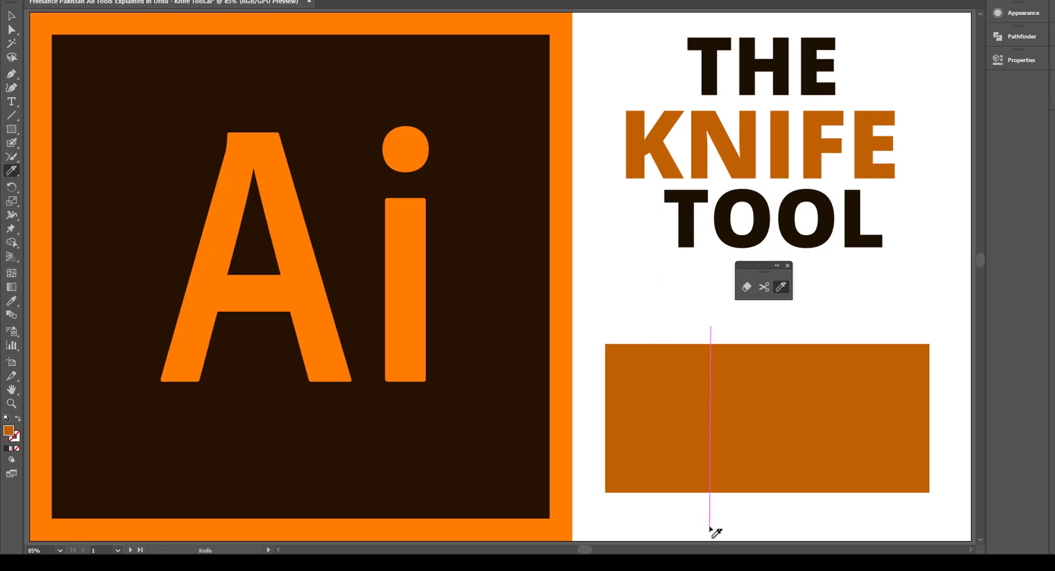
drag(710, 528, 710, 530)
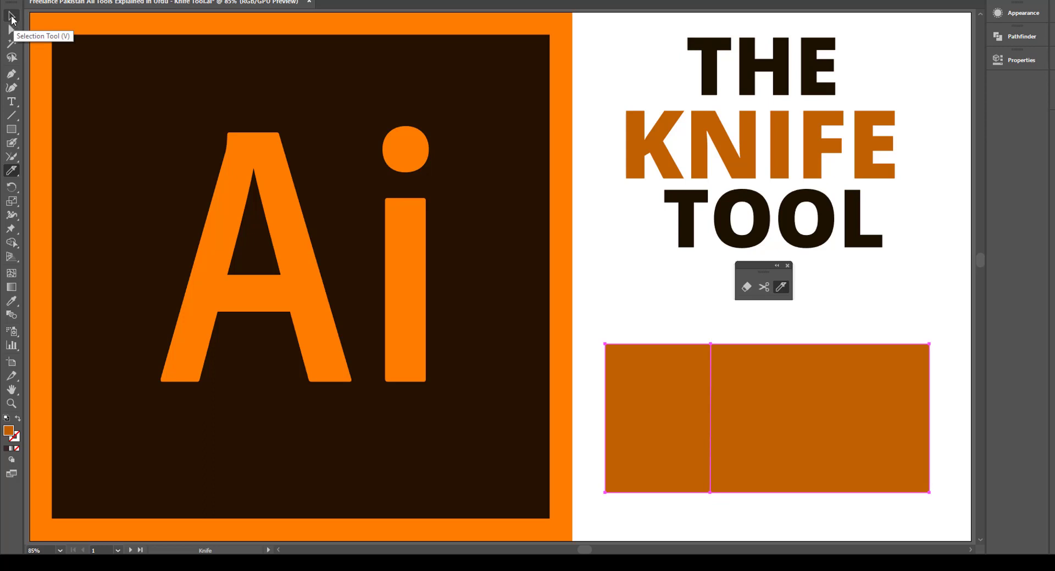
click(11, 15)
click(687, 395)
drag(684, 391, 674, 393)
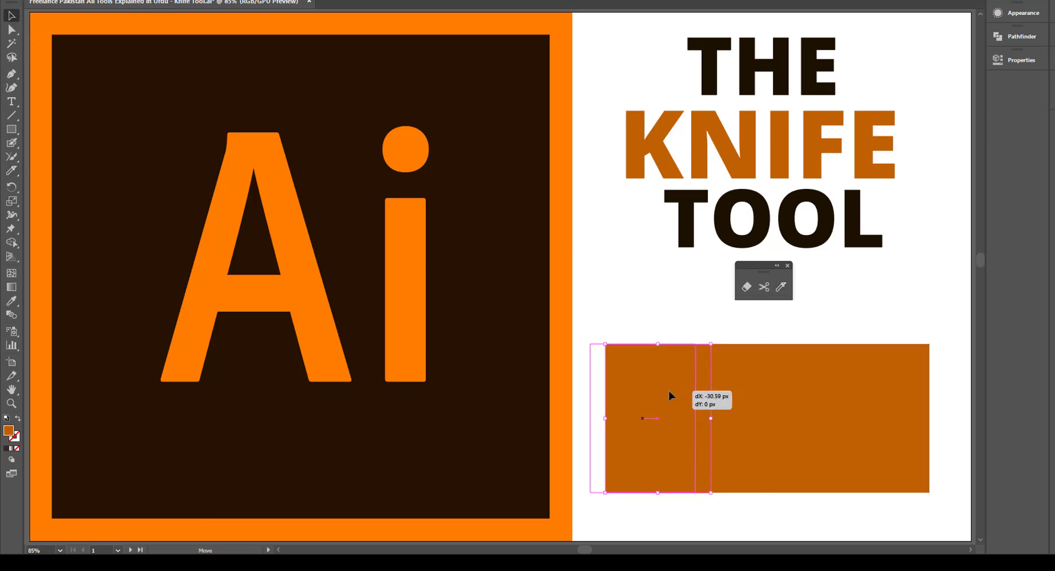
drag(674, 393, 669, 391)
click(665, 311)
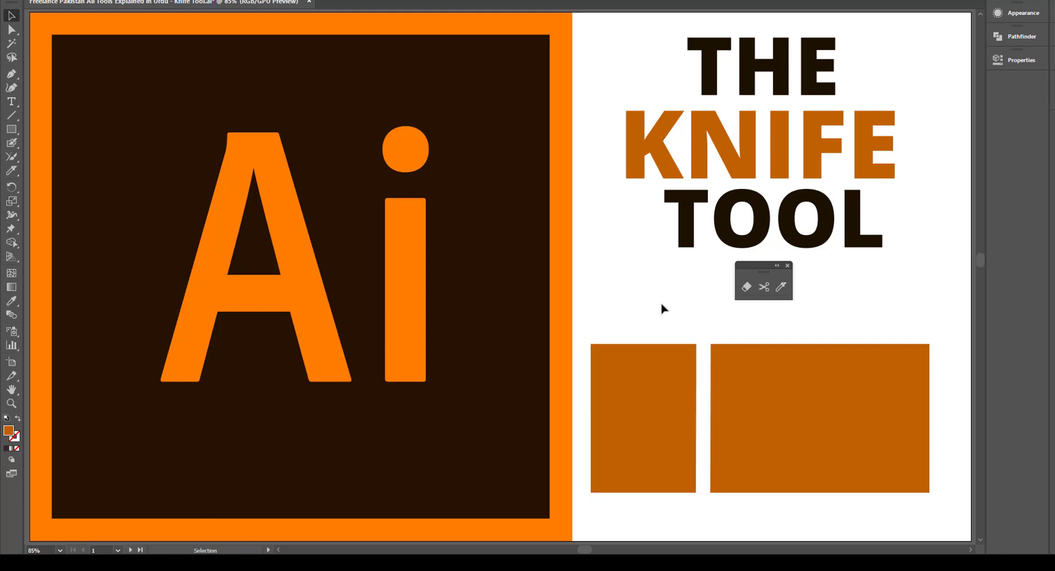
key(a)
key(ctrl+y)
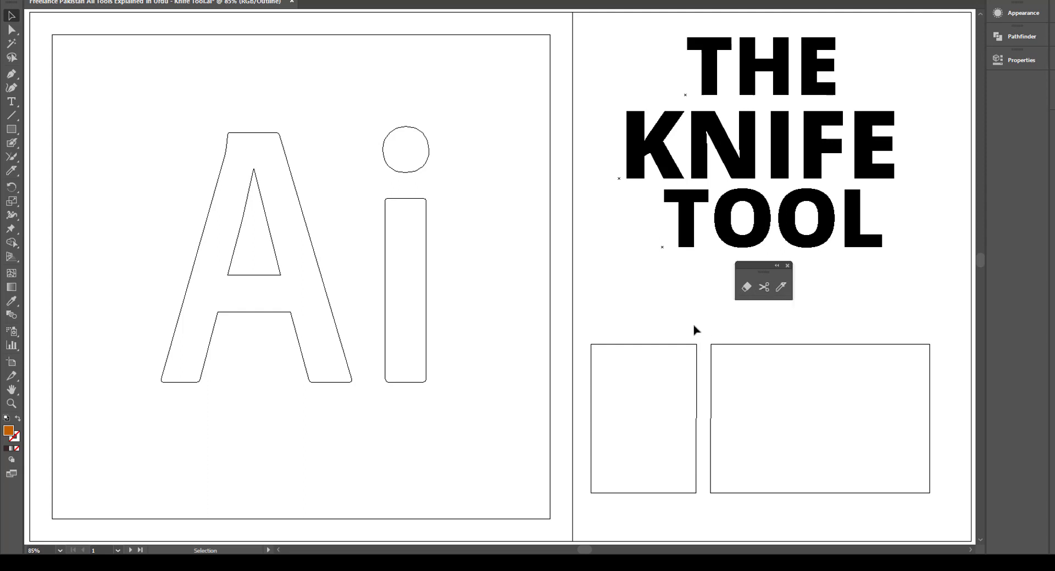
key(a)
key(ctrl+y)
key(v)
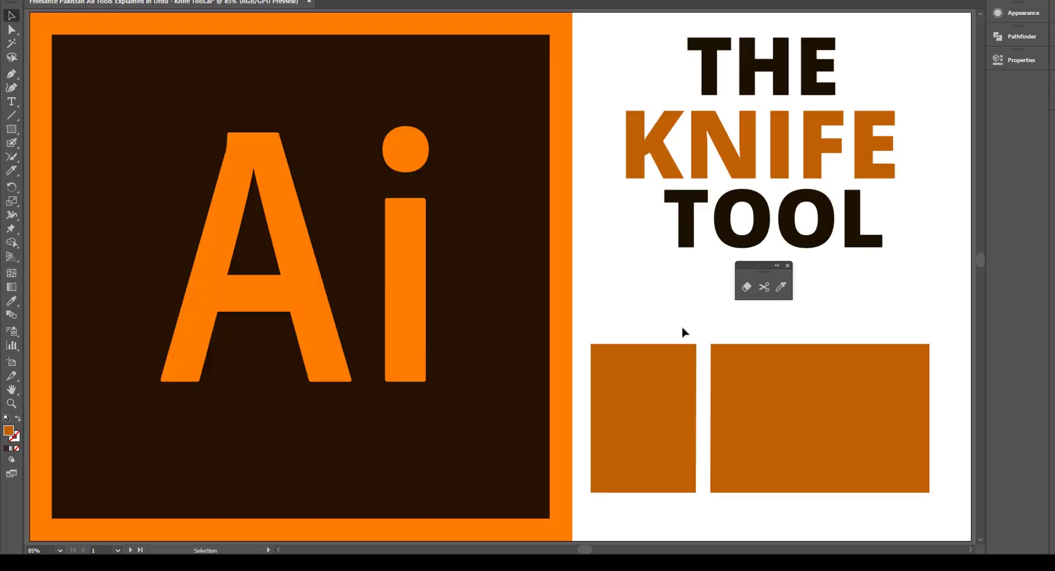
Delete both rectangle pieces and draw an orange circle about 277.65 px wide below the title
click(780, 289)
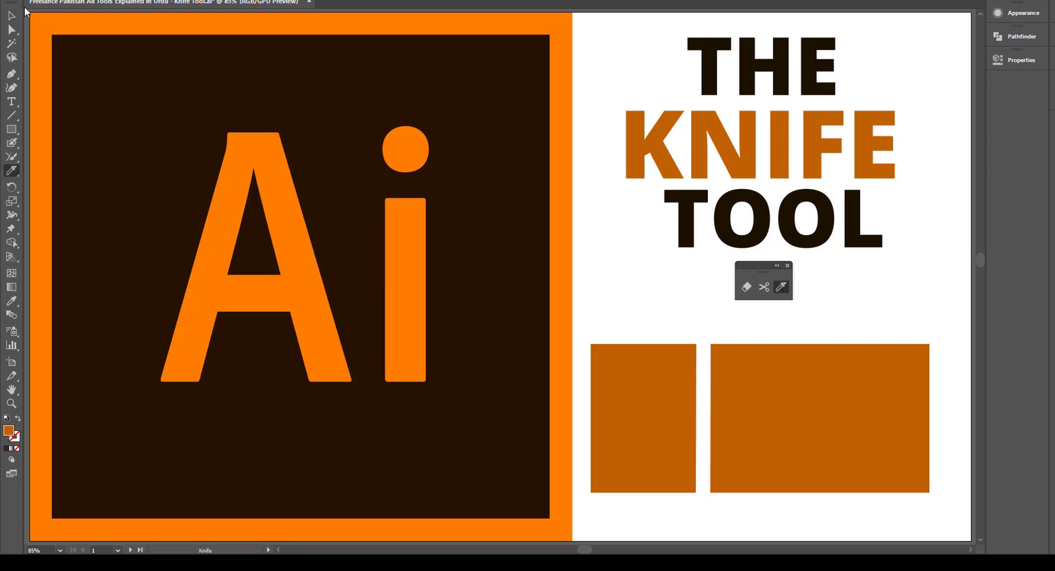
click(12, 16)
drag(661, 332, 806, 502)
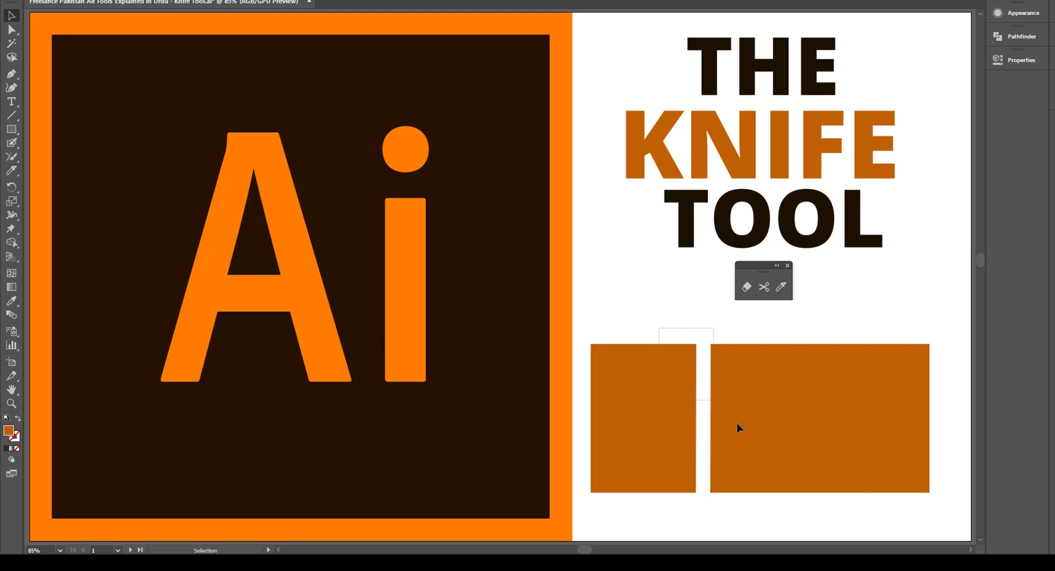
key(Delete)
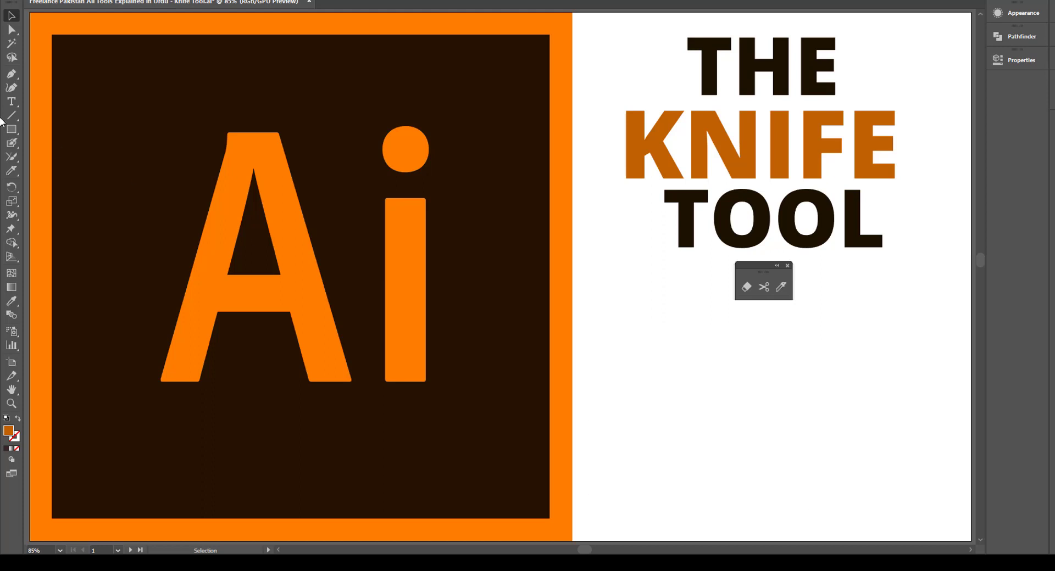
drag(11, 130, 48, 158)
drag(702, 354, 880, 532)
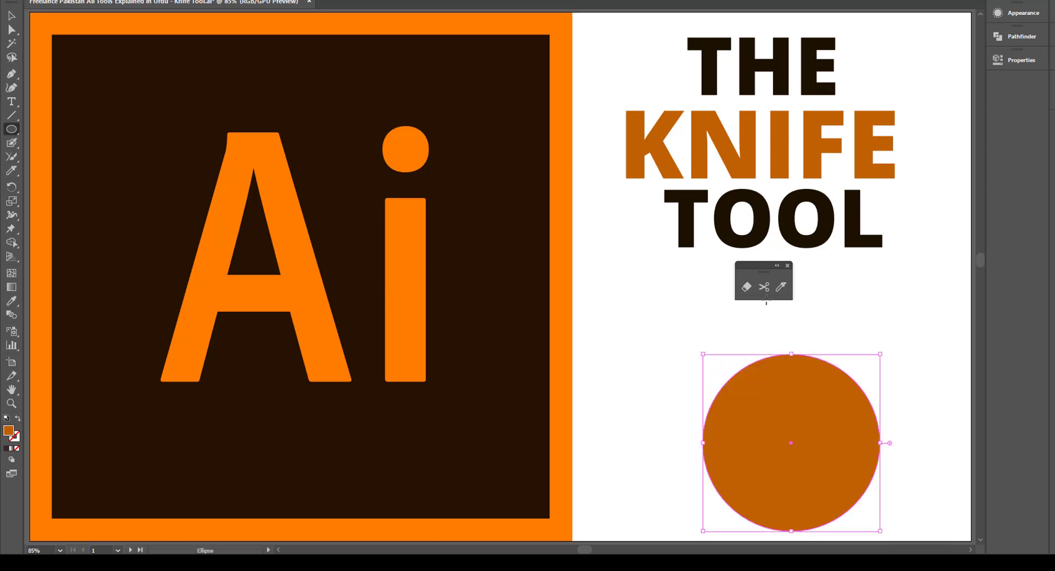
Cut the circle with one vertical and one horizontal knife stroke
click(781, 287)
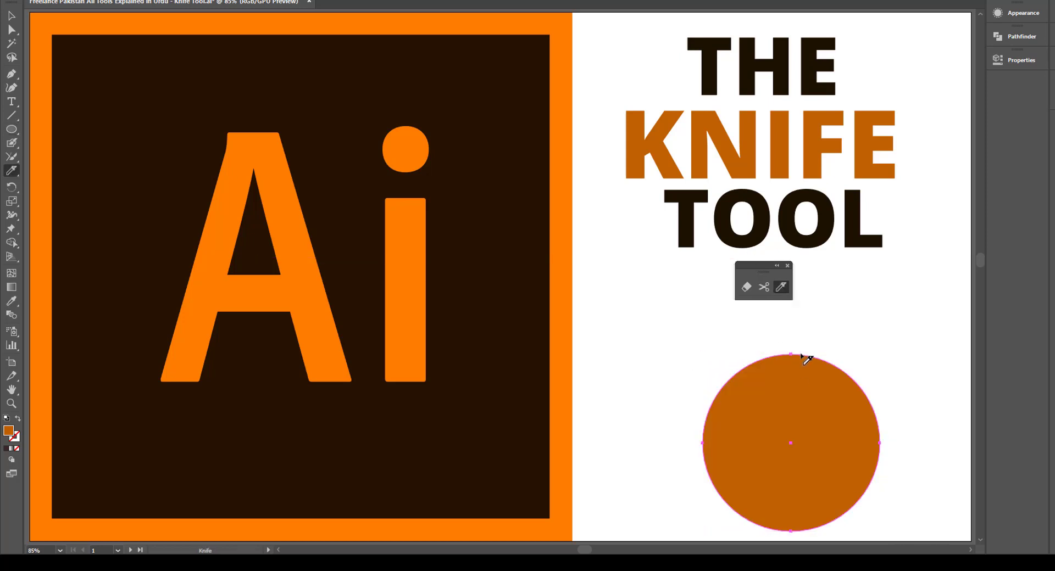
drag(788, 335, 796, 545)
mouse_move(680, 443)
mouse_down()
mouse_move(726, 454)
mouse_move(897, 445)
mouse_up()
Drag the four quarters slightly apart, leaving white gaps between them
click(12, 16)
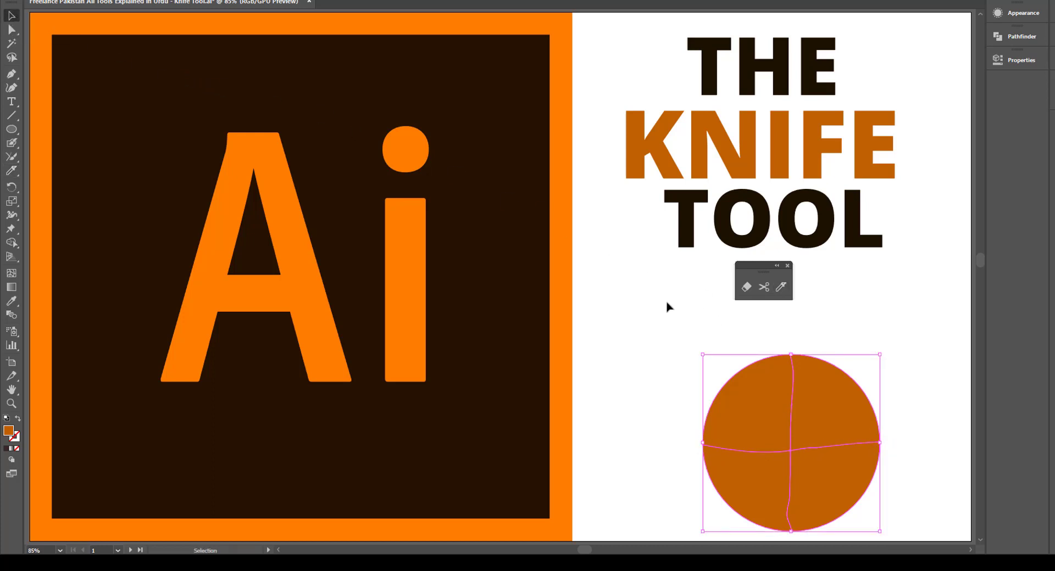
click(687, 330)
drag(755, 404, 727, 395)
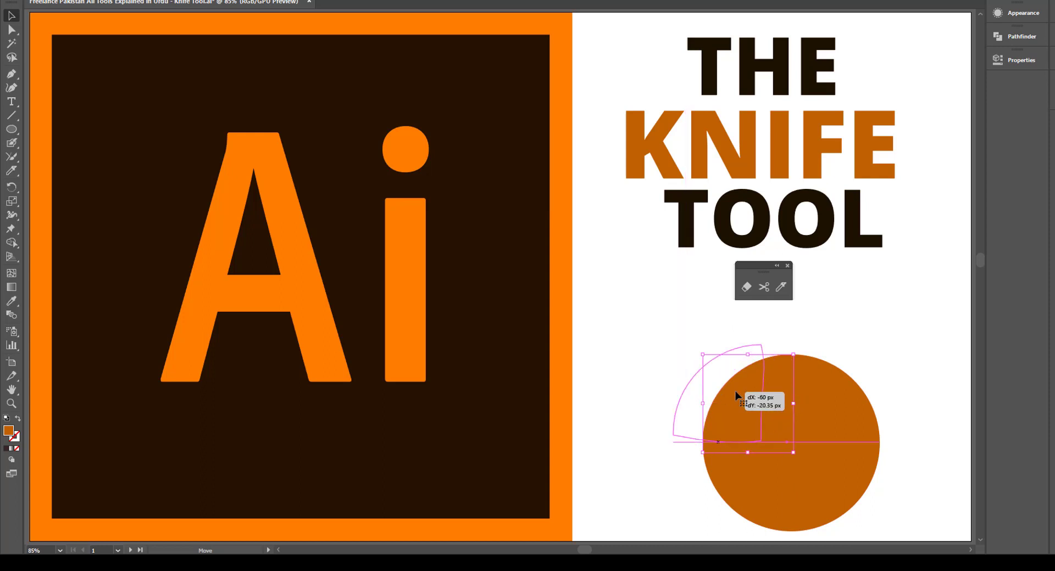
drag(835, 414, 828, 390)
drag(849, 487, 868, 488)
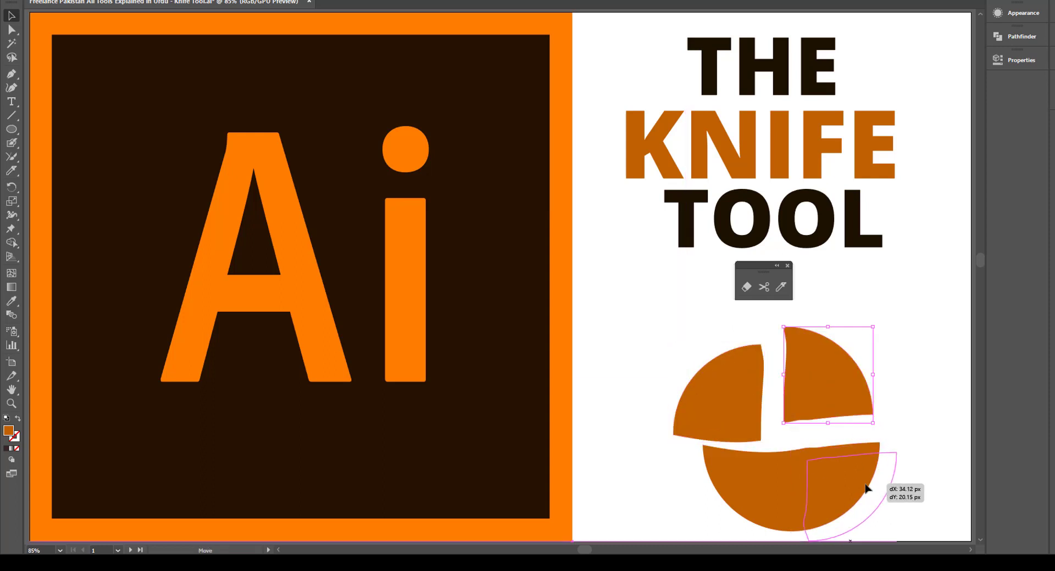
drag(770, 480, 746, 489)
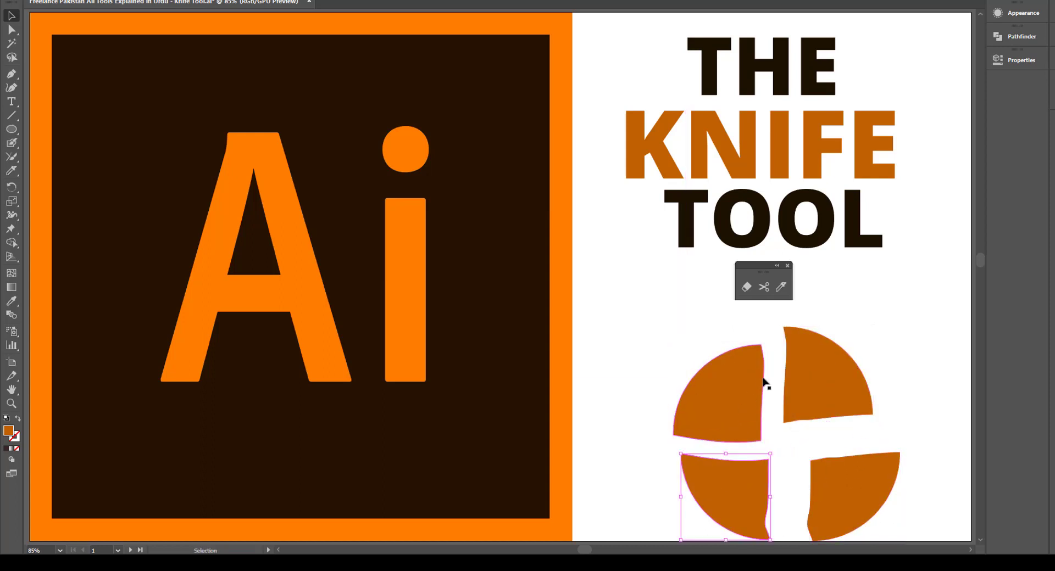
click(727, 380)
Use the Color panel spectrum to fill the top-left quarter blue, top-right magenta and bottom-left yellow
key(F6)
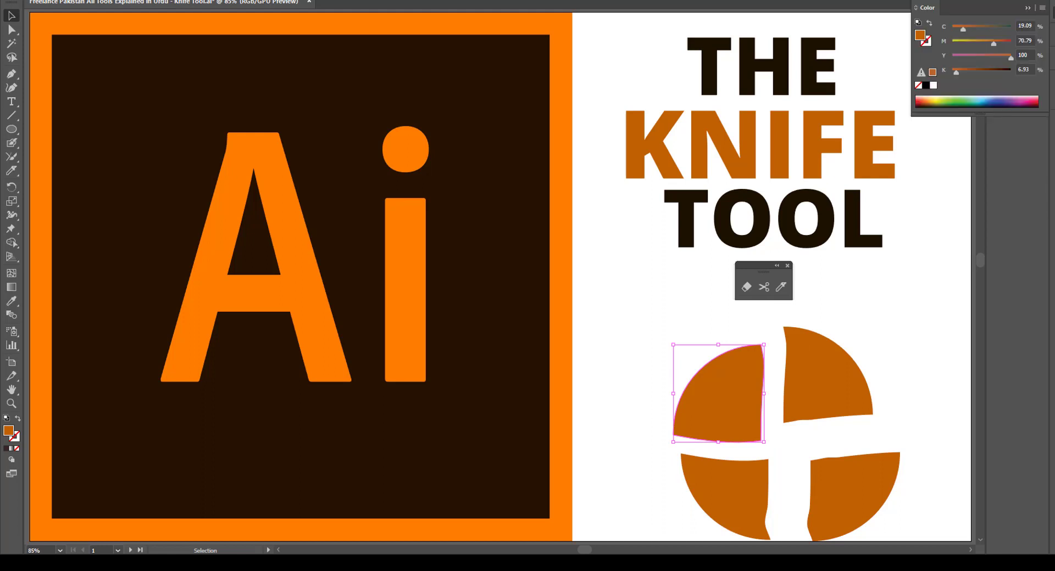
click(994, 101)
click(834, 377)
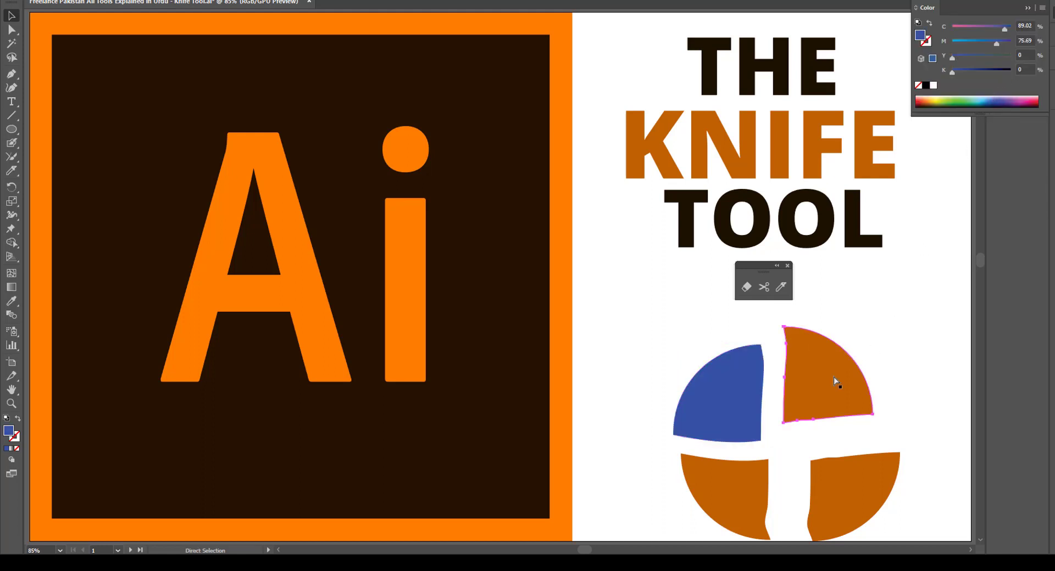
click(1026, 97)
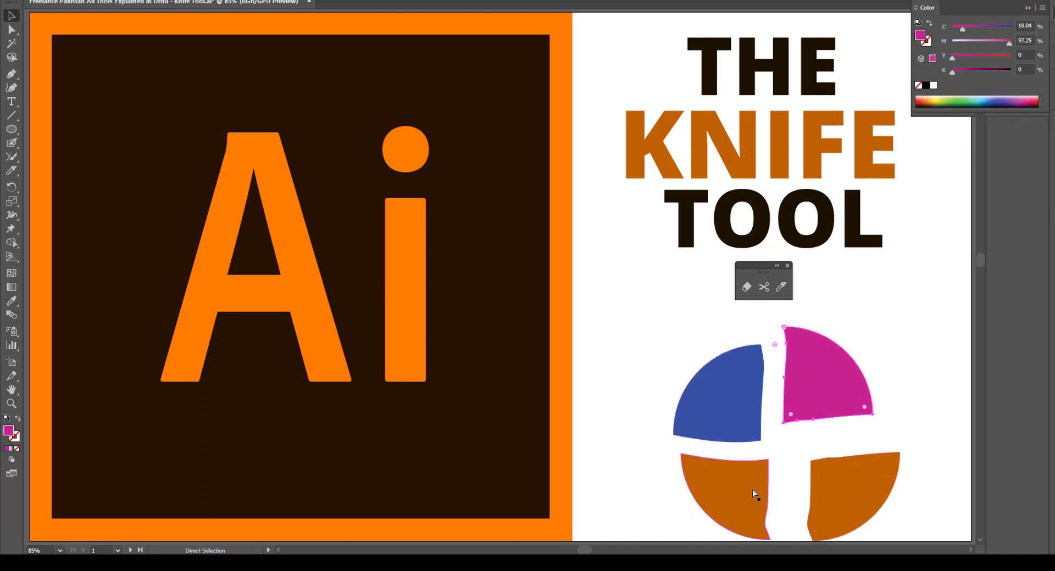
click(760, 471)
click(960, 106)
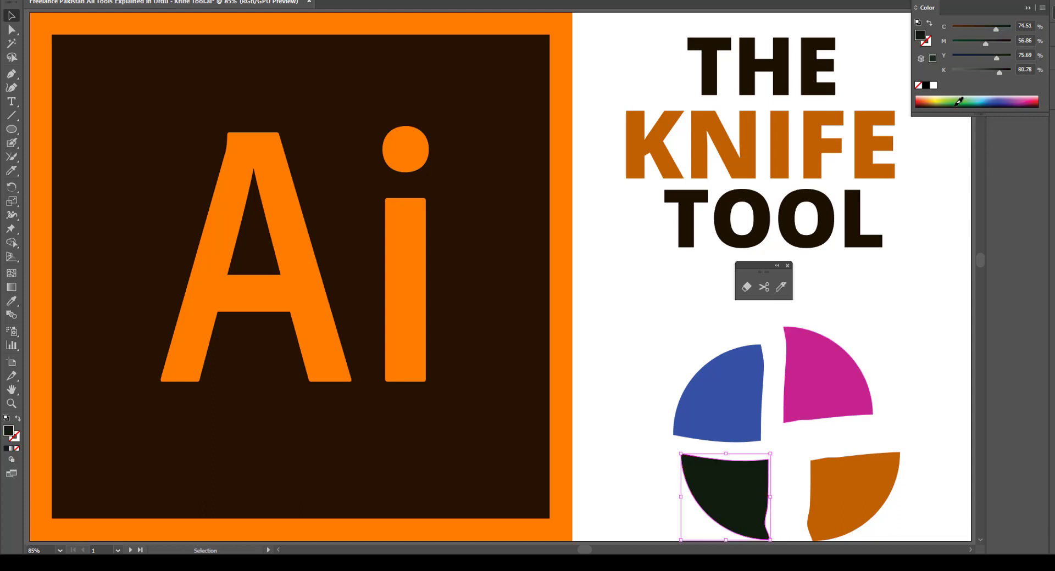
click(938, 100)
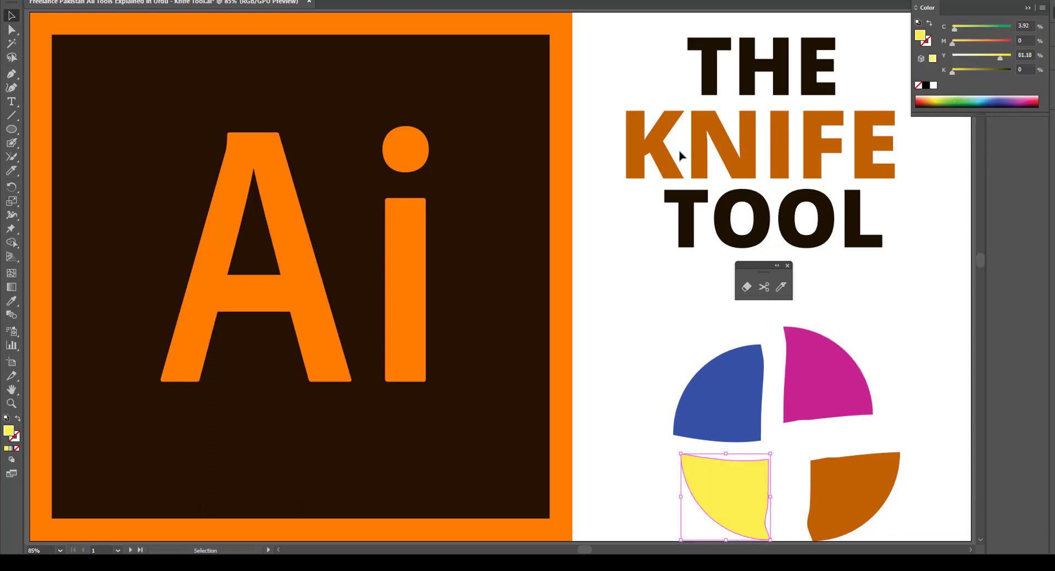
click(666, 355)
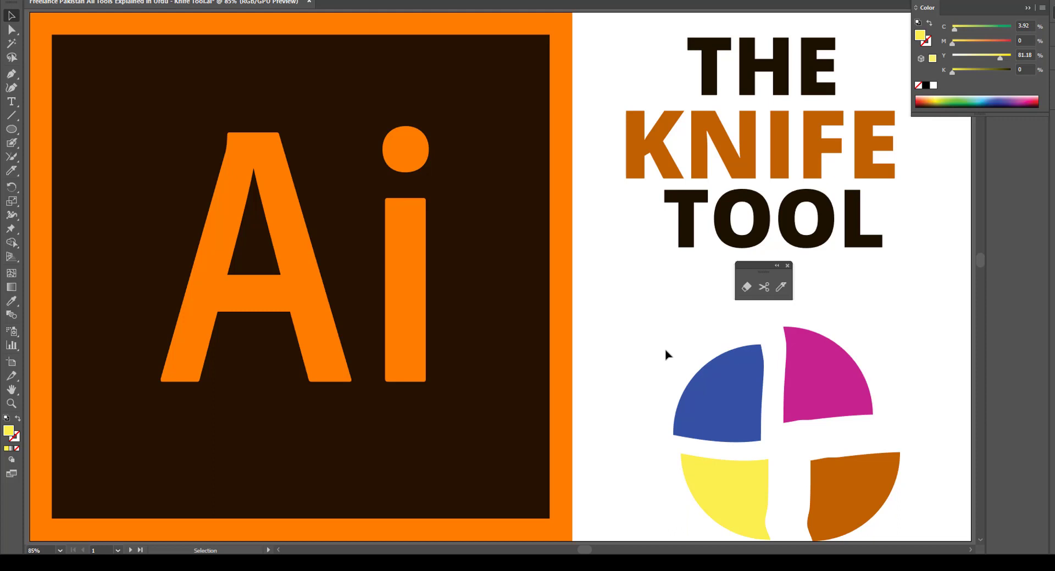